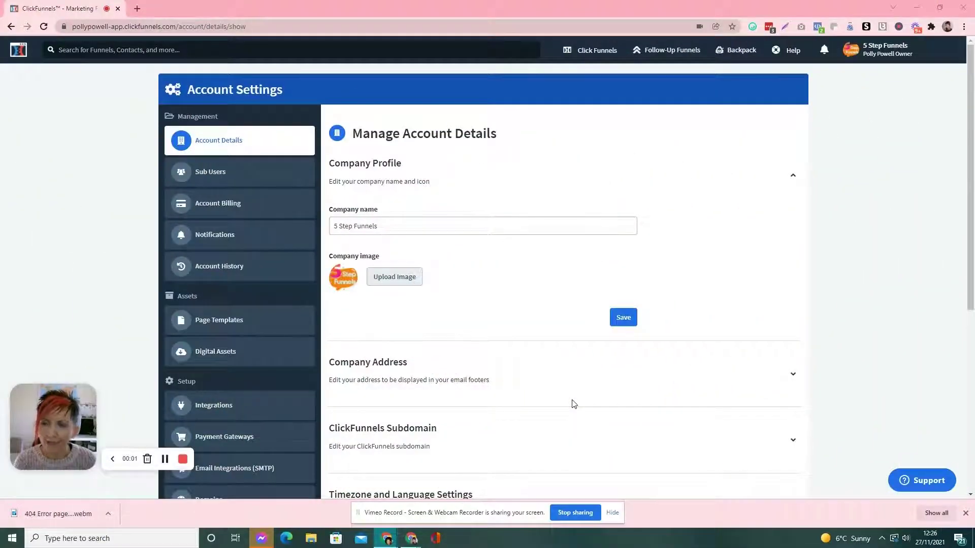
# Glance at the account options menu, then close it.
pyautogui.click(866, 45)
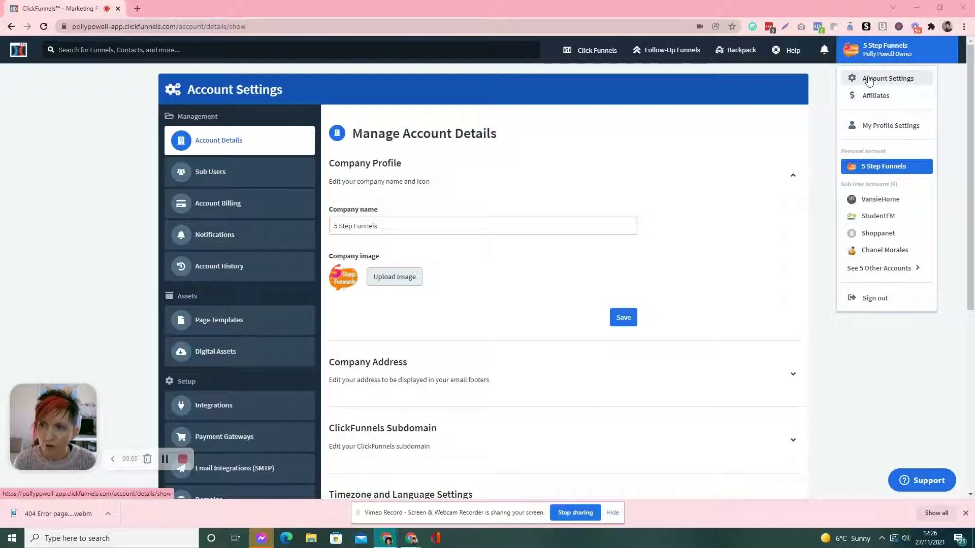
pyautogui.click(675, 126)
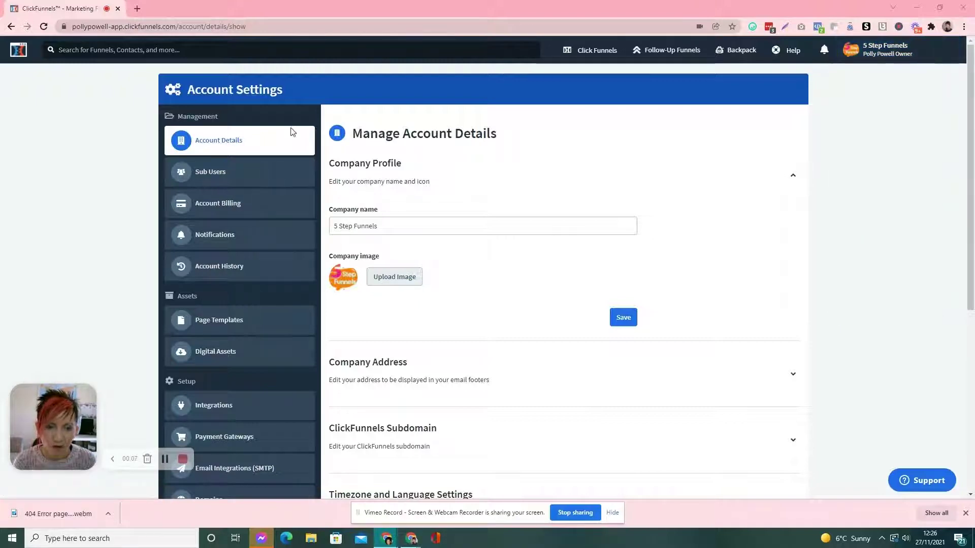
pyautogui.scroll(-3, 249, 371)
pyautogui.scroll(3, 247, 410)
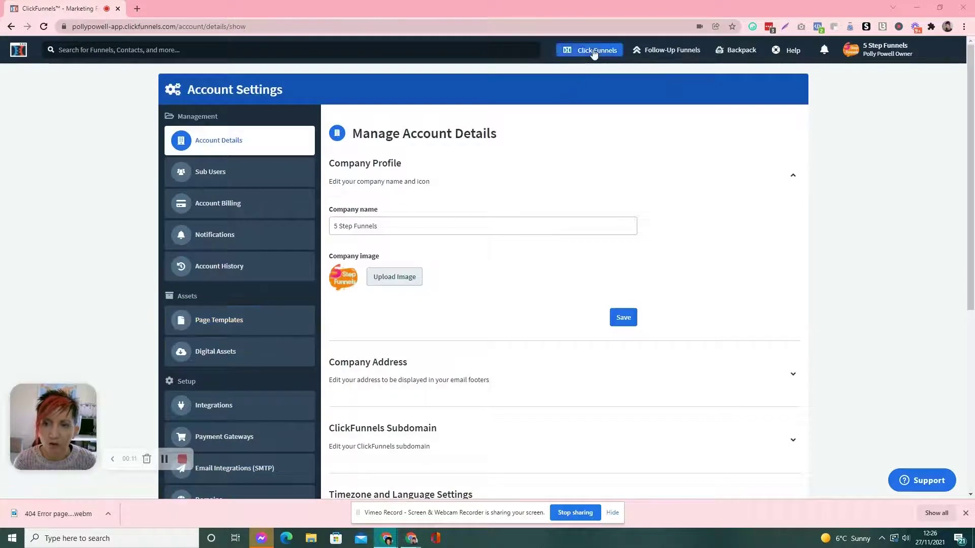
# Go to the funnels list and open the '5 Step Funnel website' funnel.
pyautogui.click(591, 50)
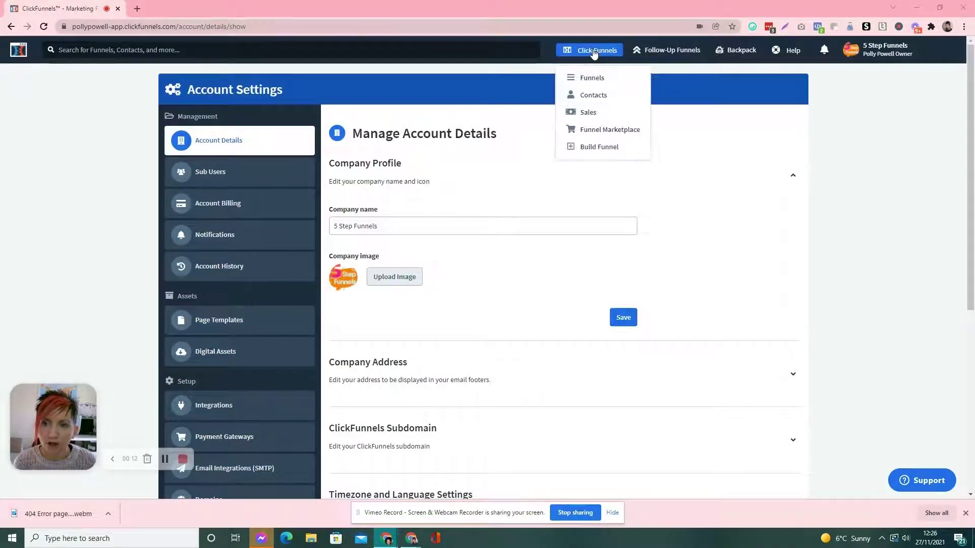
pyautogui.click(582, 79)
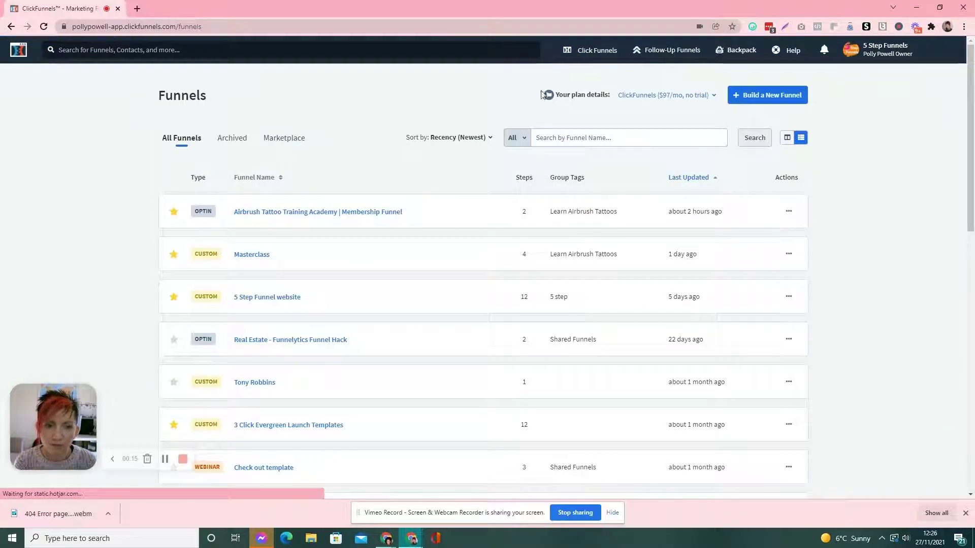
pyautogui.click(266, 301)
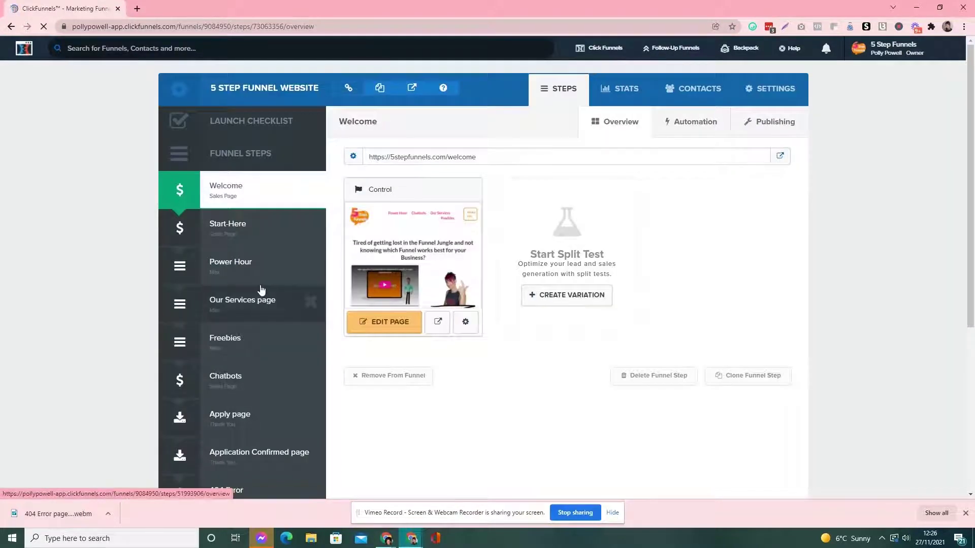
pyautogui.scroll(-3, 259, 310)
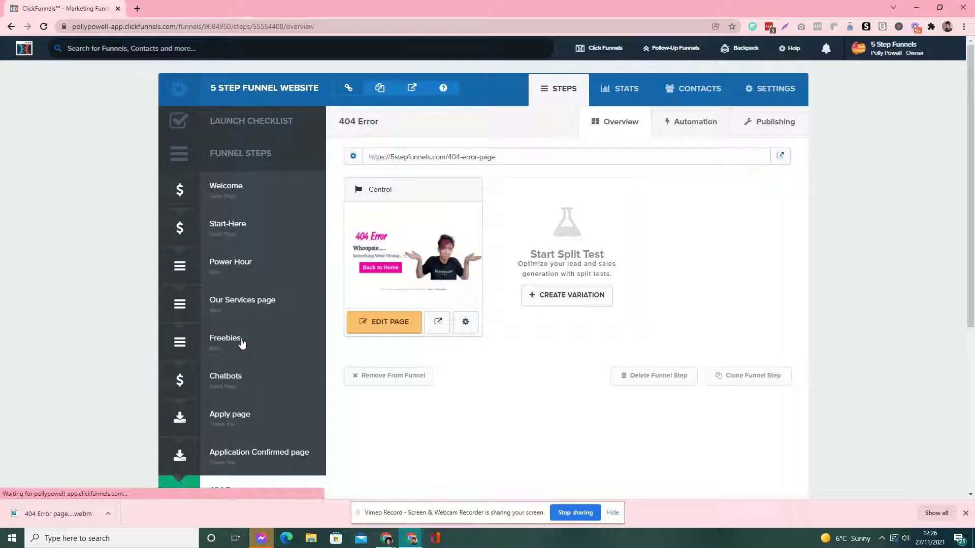
# Open the 404 Error page in the editor and preview its mobile and desktop layouts.
pyautogui.click(391, 327)
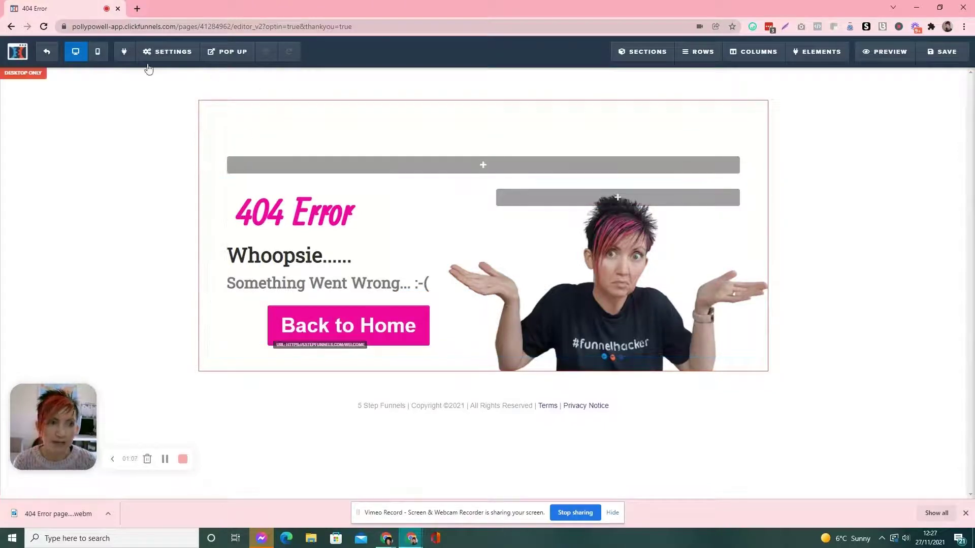
pyautogui.click(98, 53)
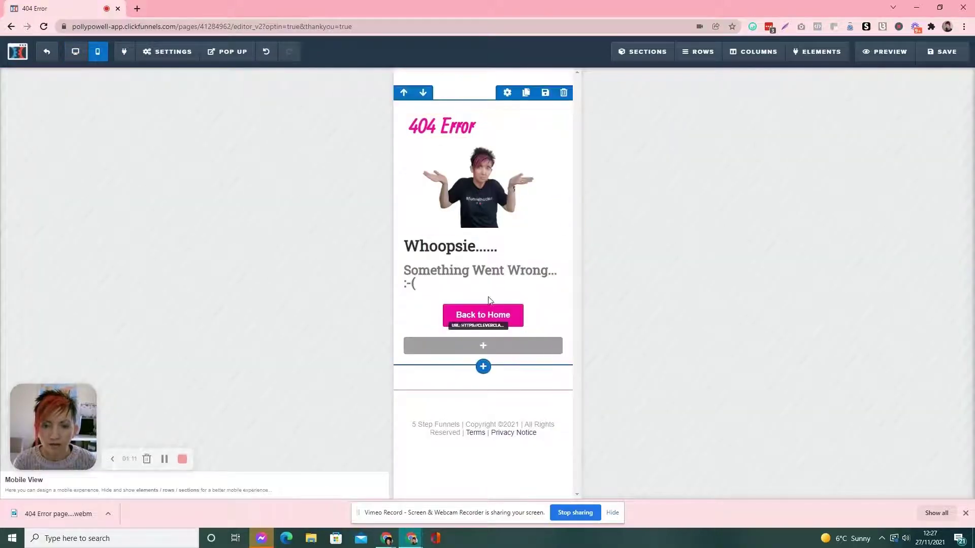
pyautogui.click(76, 52)
# Review the page's SEO meta data, save the page, and exit the editor.
pyautogui.moveTo(165, 51)
pyautogui.click(176, 96)
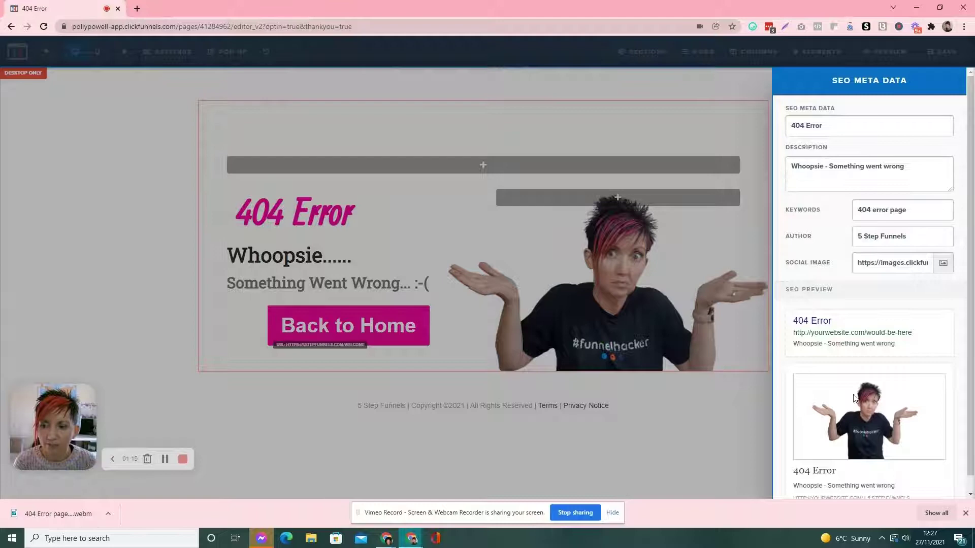
pyautogui.click(139, 194)
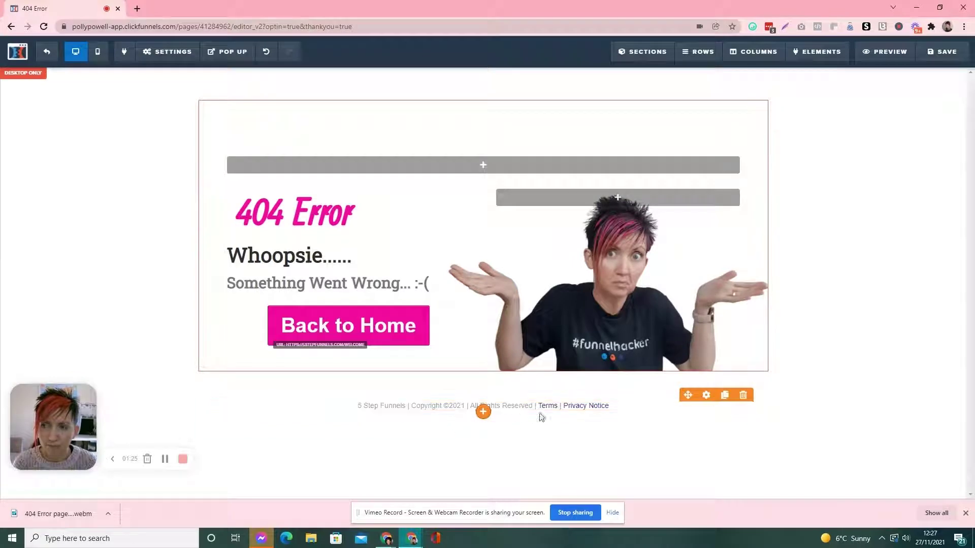
pyautogui.click(947, 52)
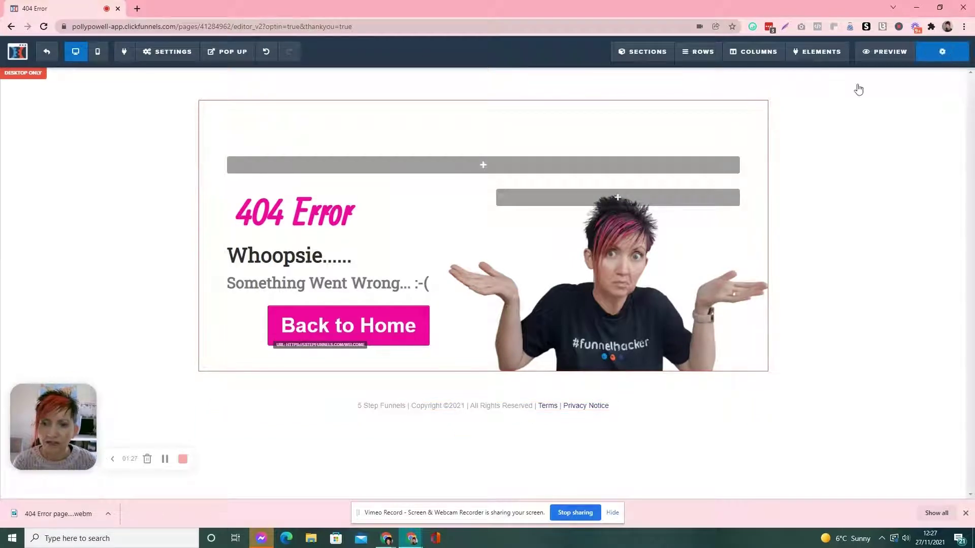
pyautogui.click(49, 53)
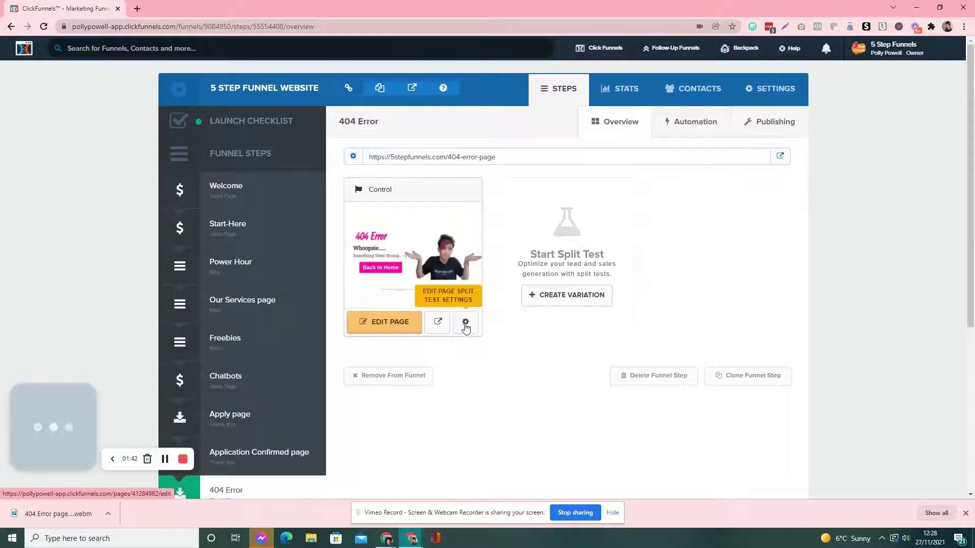
# Check the step's publishing domain 5stepfunnels.com and path 404-error-page, then return to Overview.
pyautogui.click(354, 158)
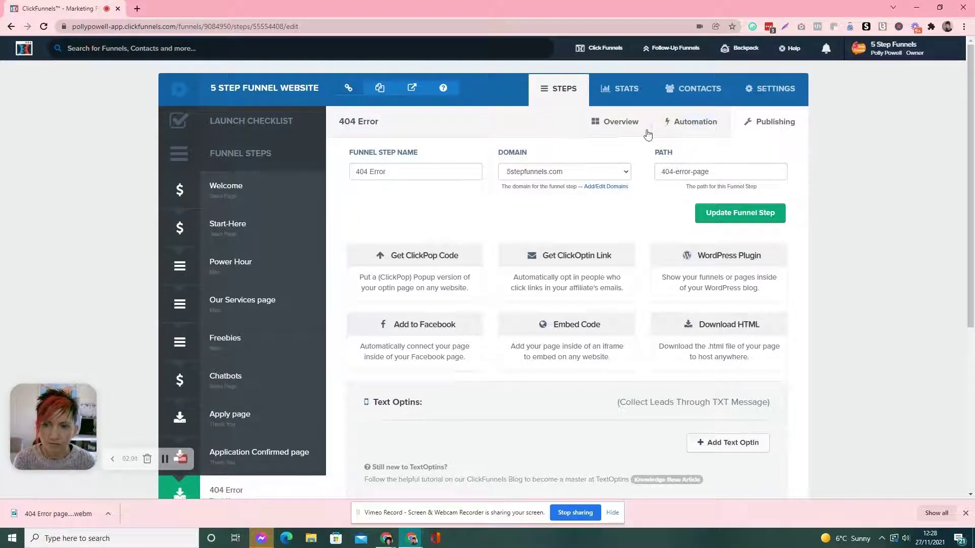
pyautogui.click(632, 126)
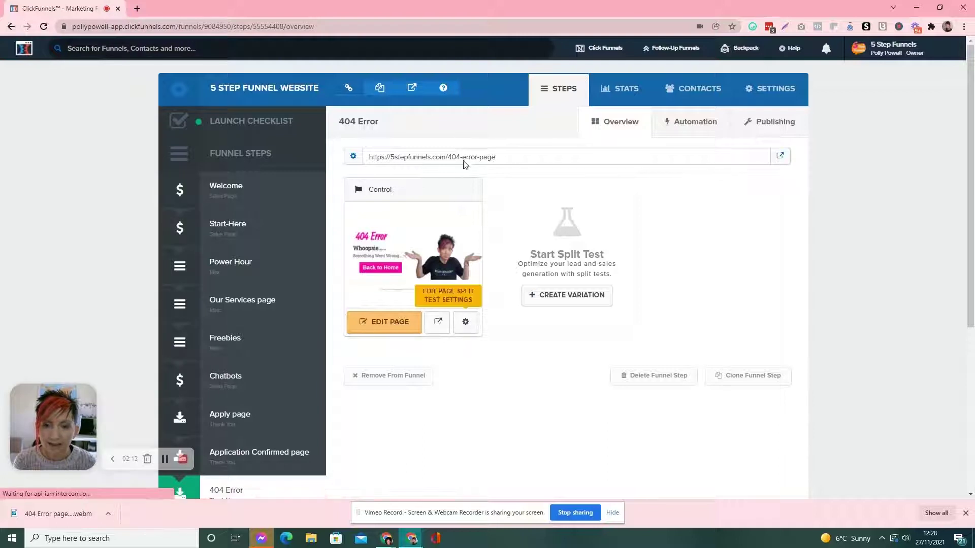
pyautogui.click(466, 323)
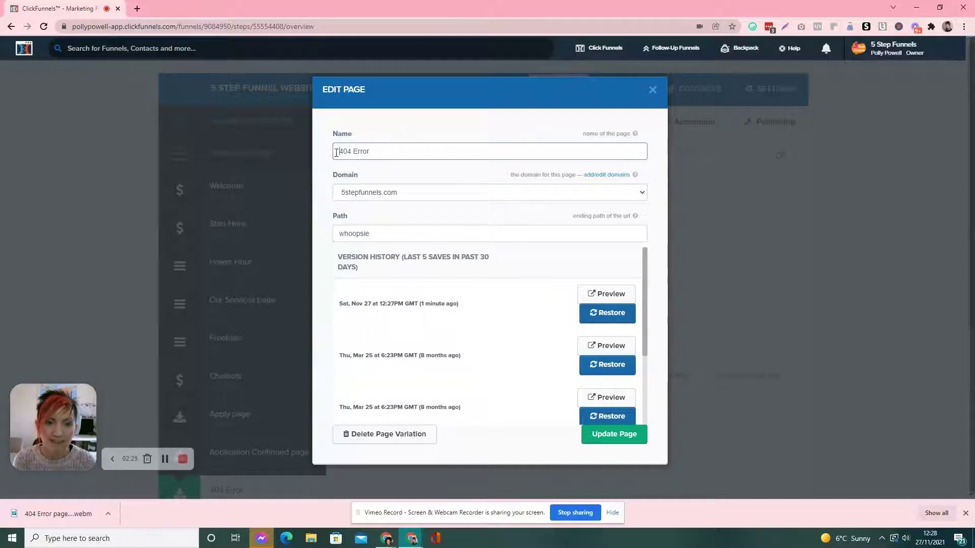
pyautogui.click(653, 89)
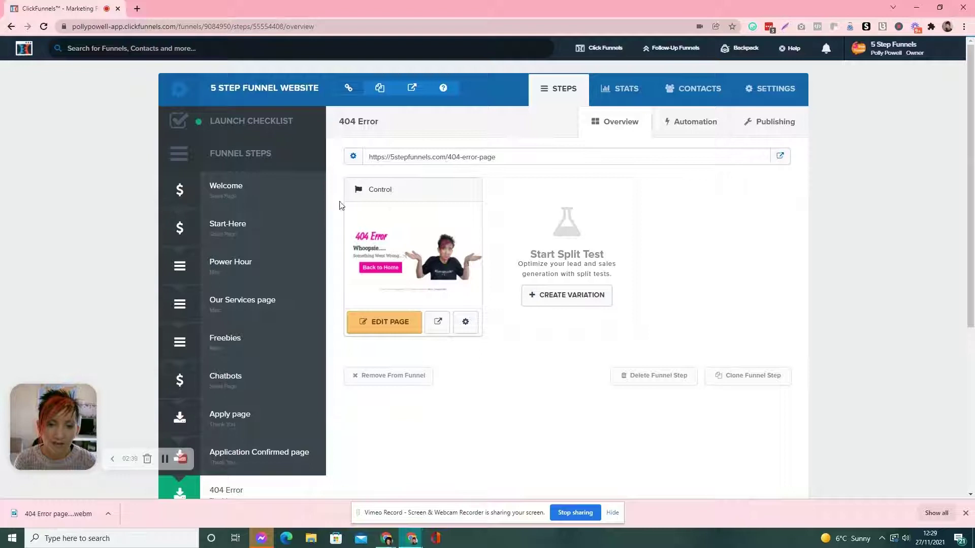
# Go to Account Settings > Domains and edit the 5stepfunnels.com domain.
pyautogui.click(876, 55)
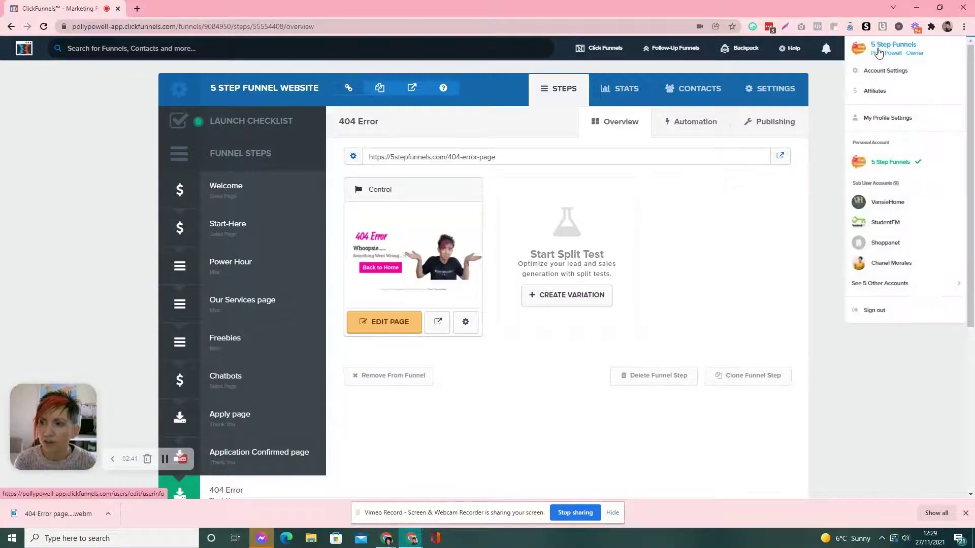
pyautogui.click(877, 75)
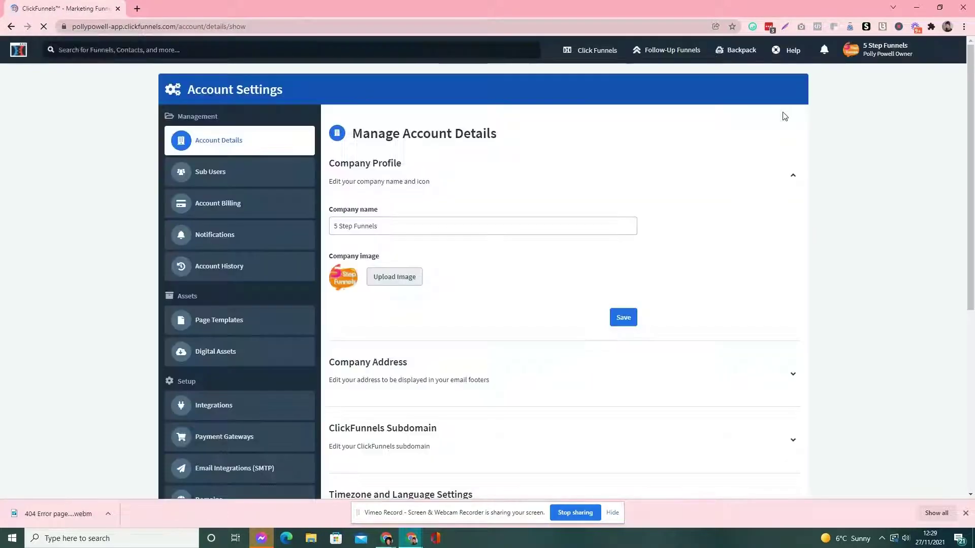
pyautogui.scroll(-2, 205, 322)
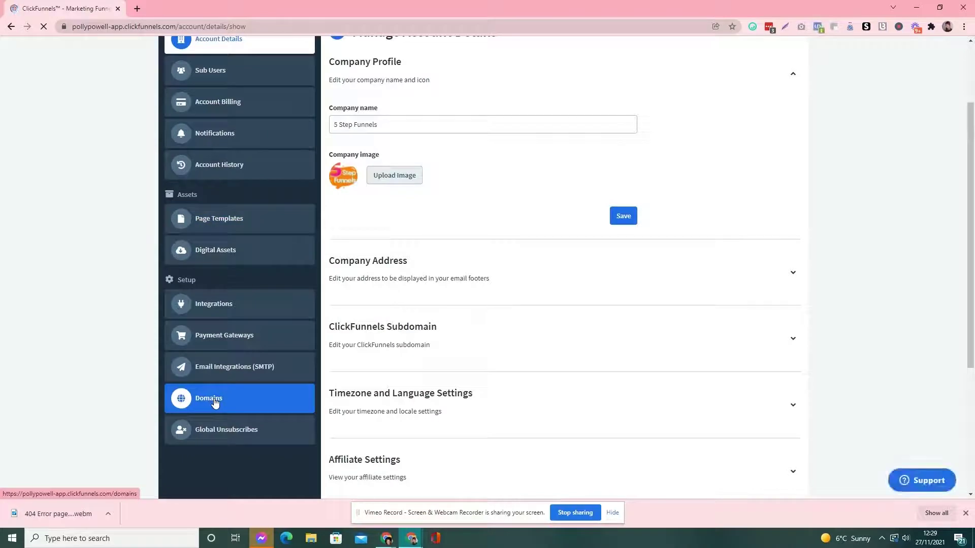
pyautogui.click(214, 402)
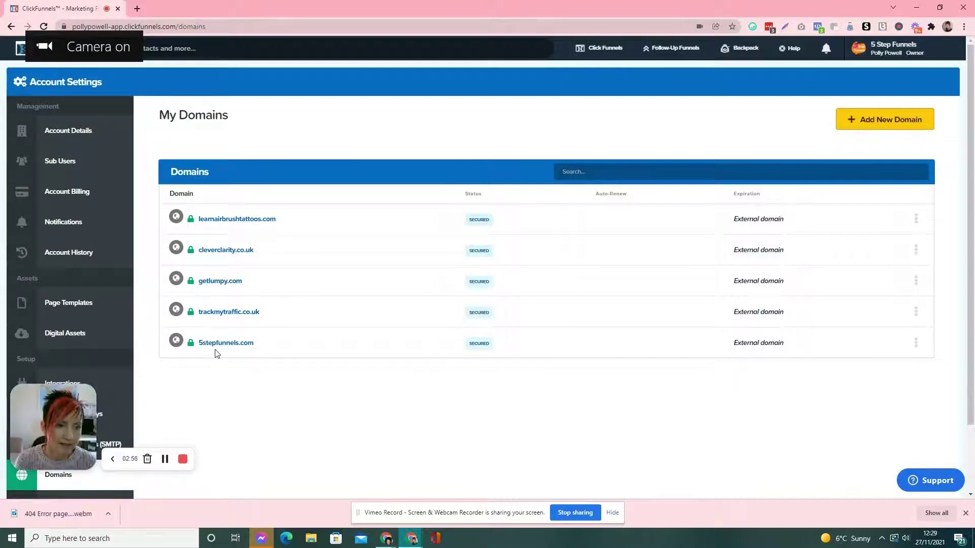
pyautogui.scroll(-2, 87, 325)
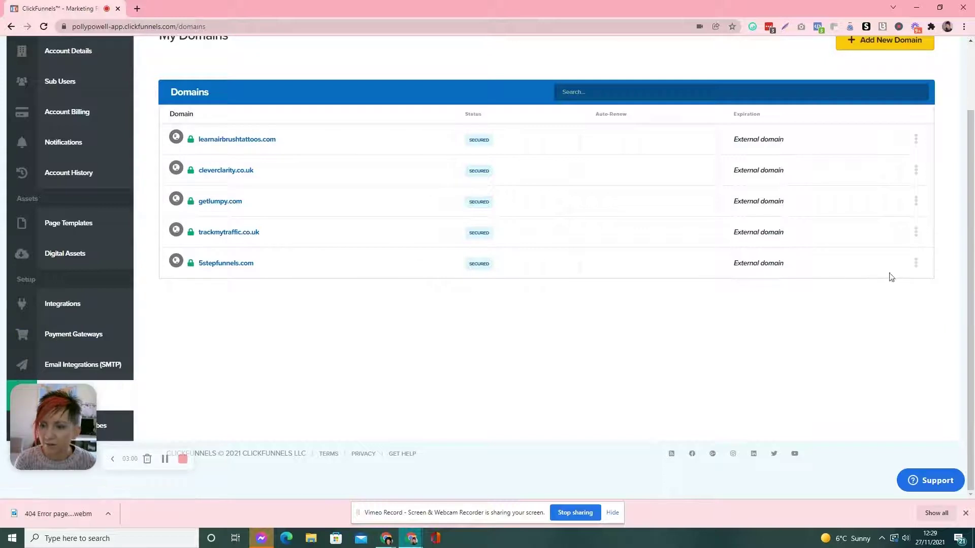
pyautogui.click(917, 265)
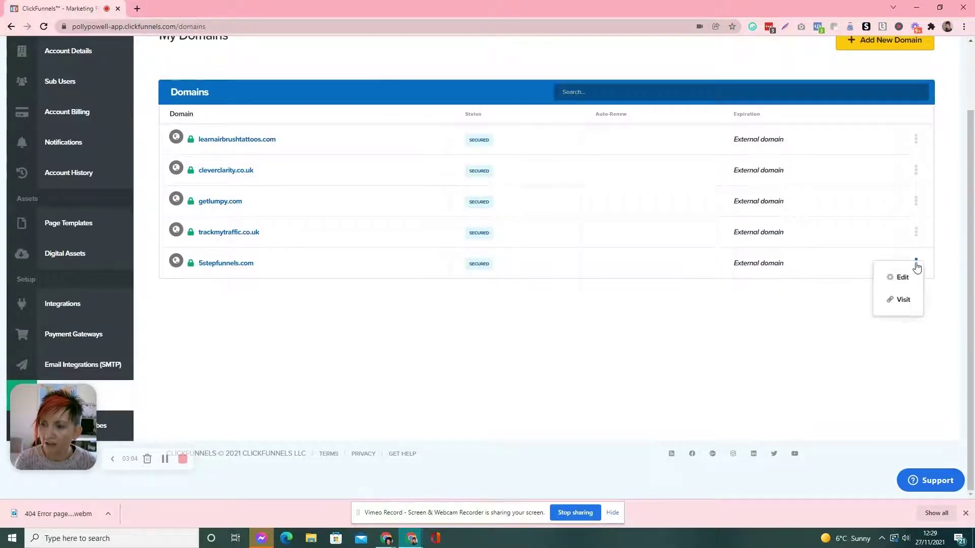
pyautogui.click(906, 277)
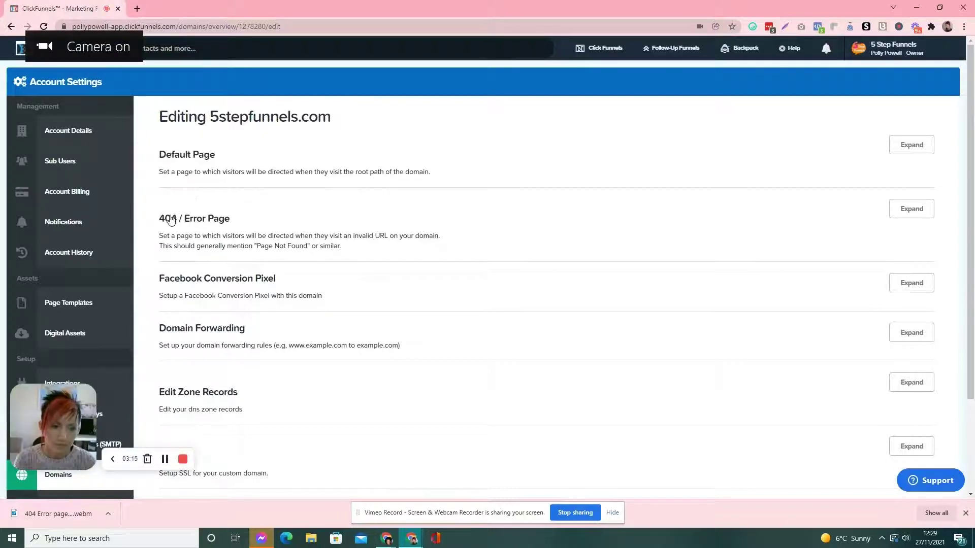
# Pick '5 Step Funnel website / 404 Error' as the domain's 404 / Error Page.
pyautogui.click(915, 213)
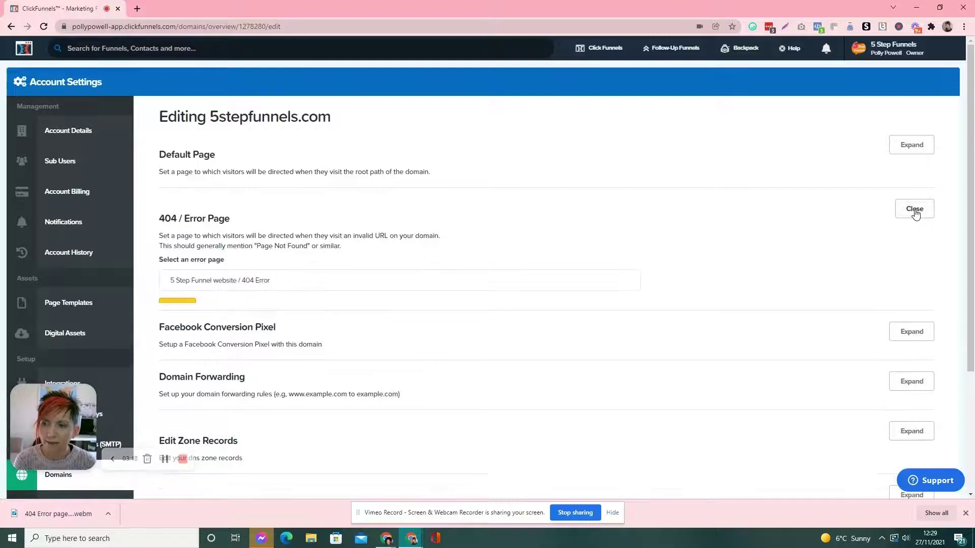
pyautogui.click(288, 285)
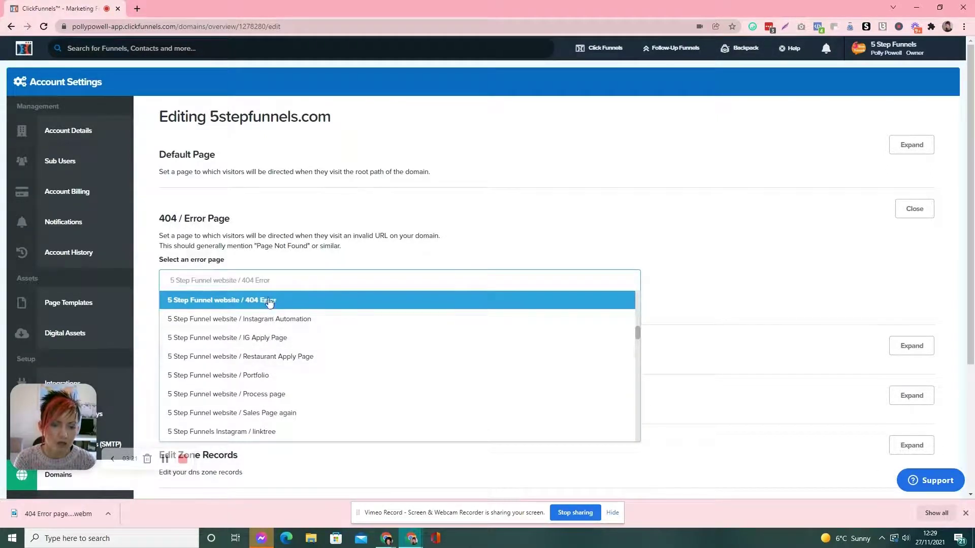
pyautogui.scroll(-5, 283, 409)
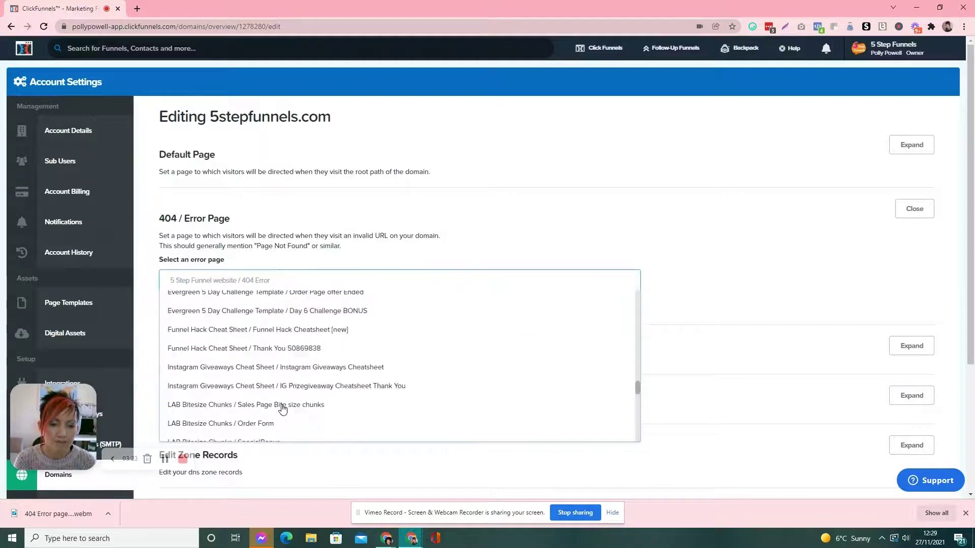
pyautogui.scroll(-5, 282, 407)
pyautogui.scroll(15, 288, 403)
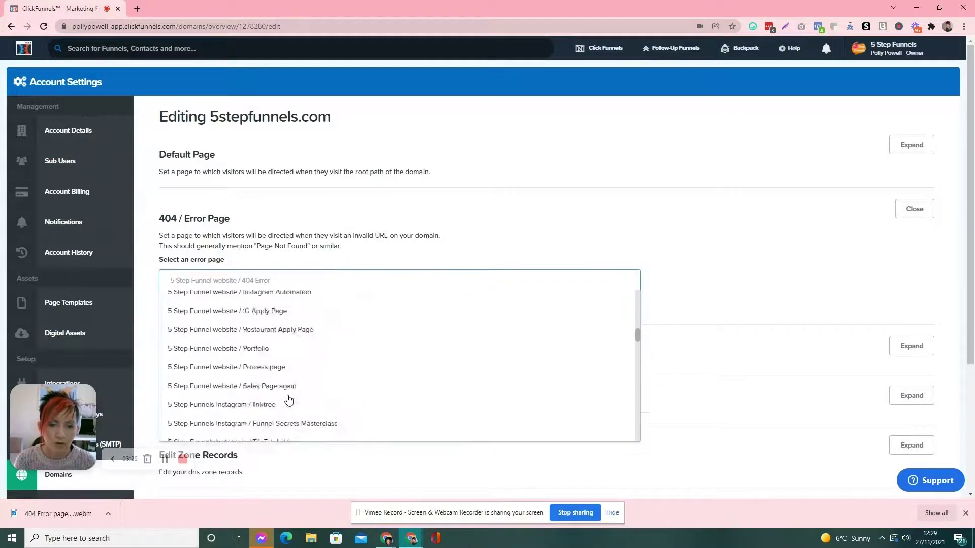
pyautogui.scroll(10, 290, 399)
pyautogui.scroll(-2, 298, 349)
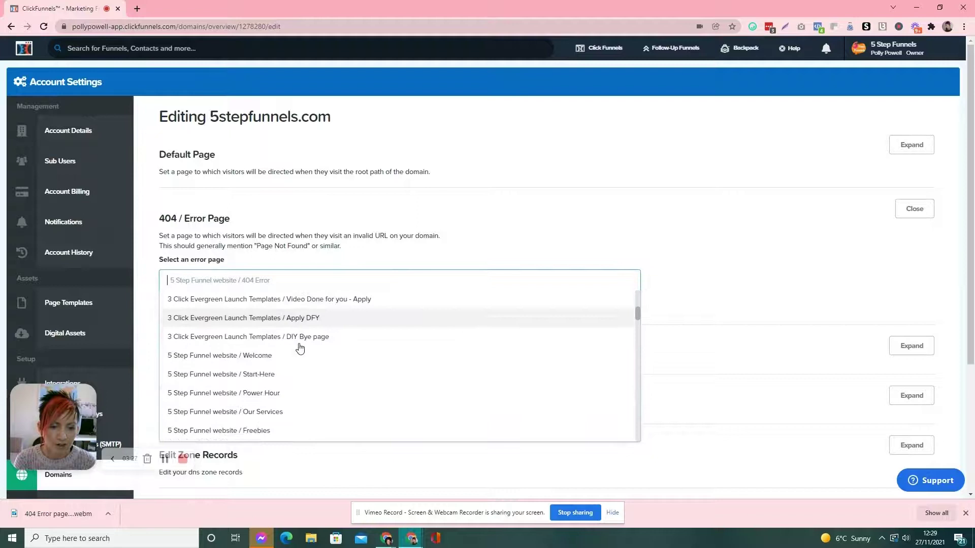
pyautogui.scroll(-2, 300, 349)
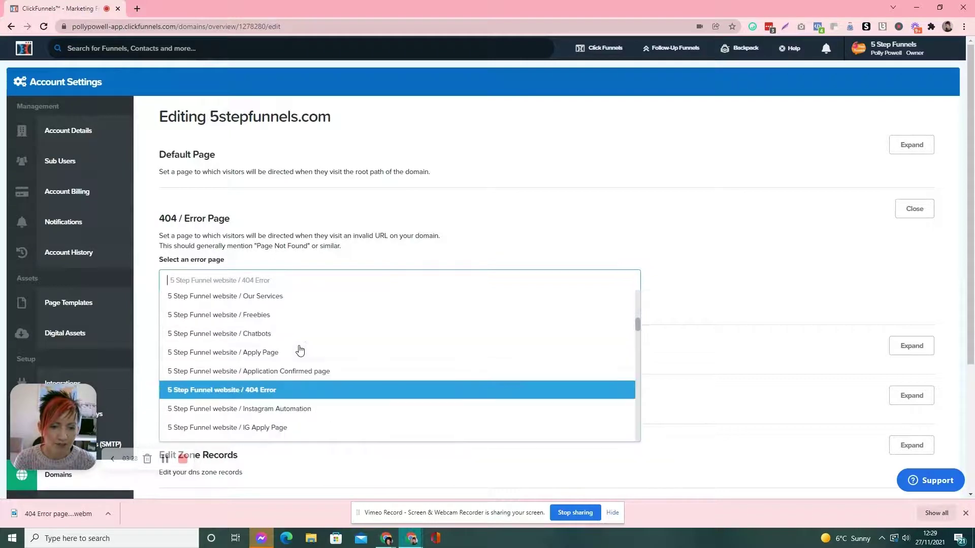
pyautogui.click(292, 391)
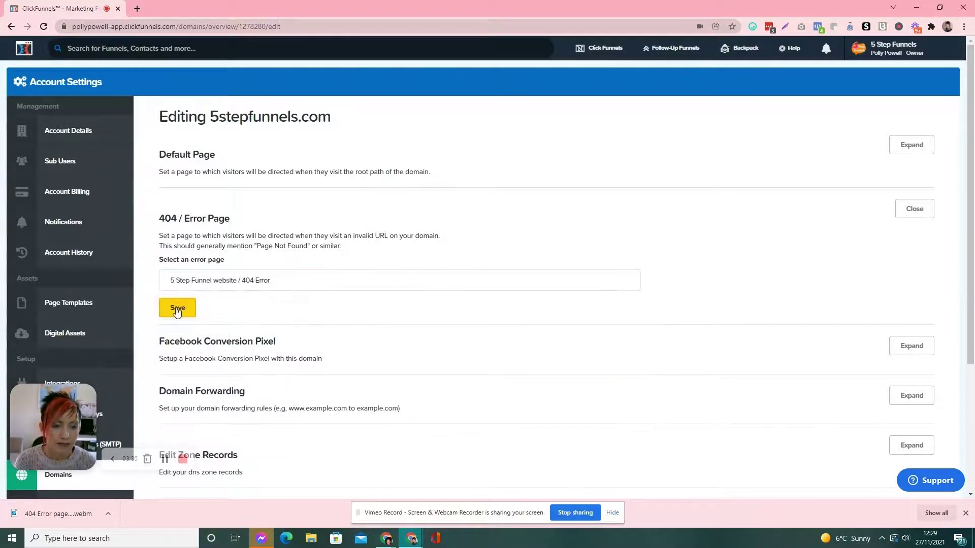